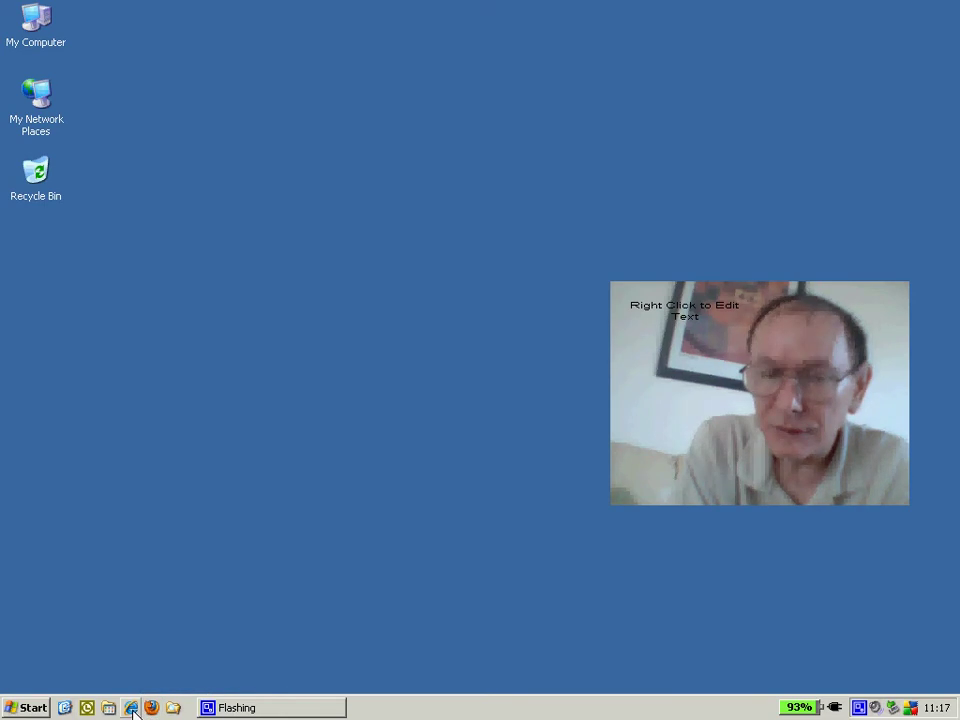
- Launch Internet Explorer from its Quick Launch icon on the taskbar
left_click(132, 706)
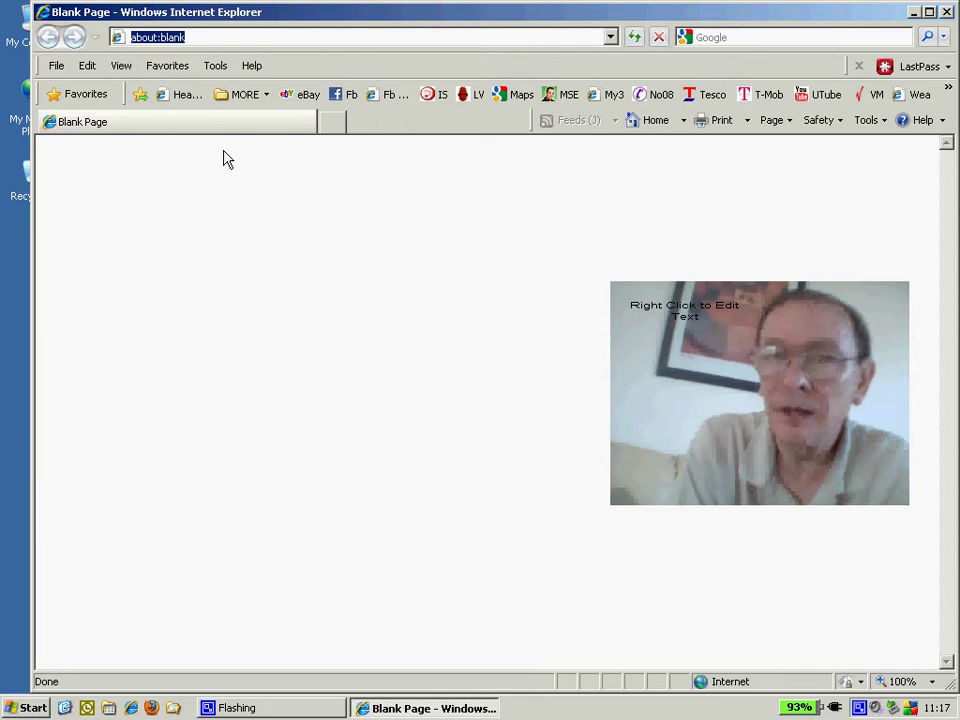
left_click(162, 68)
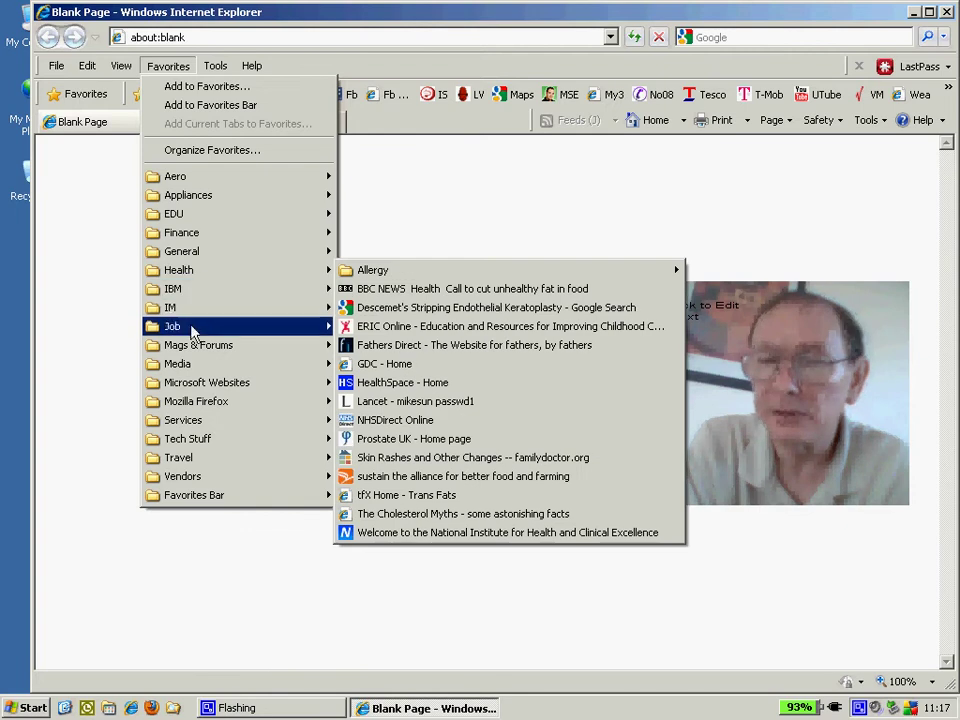
mouse_move(188, 195)
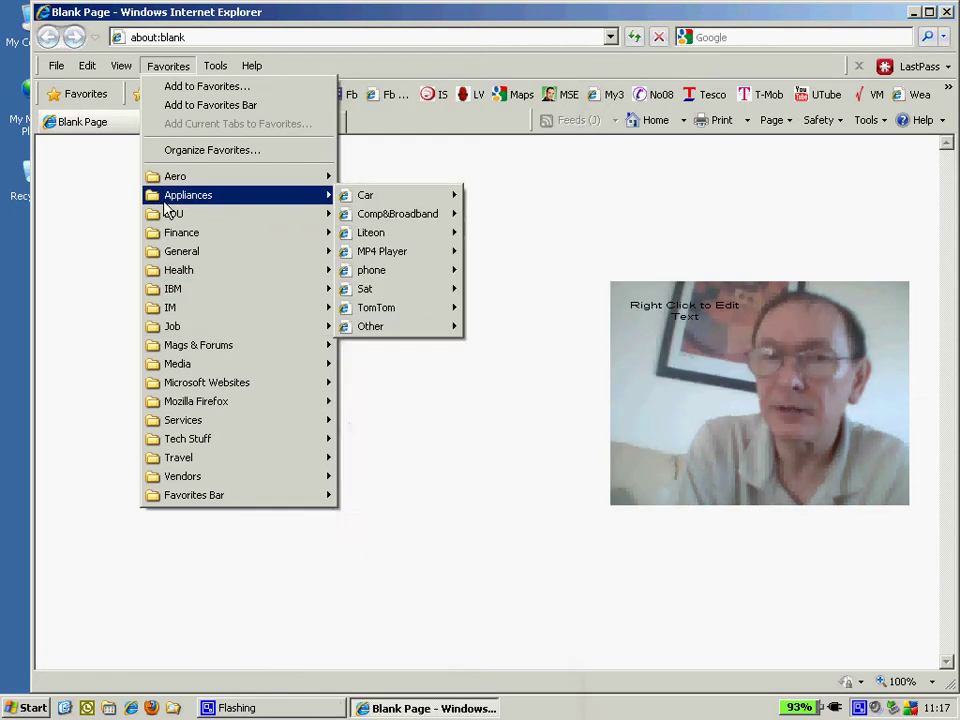
left_click(64, 236)
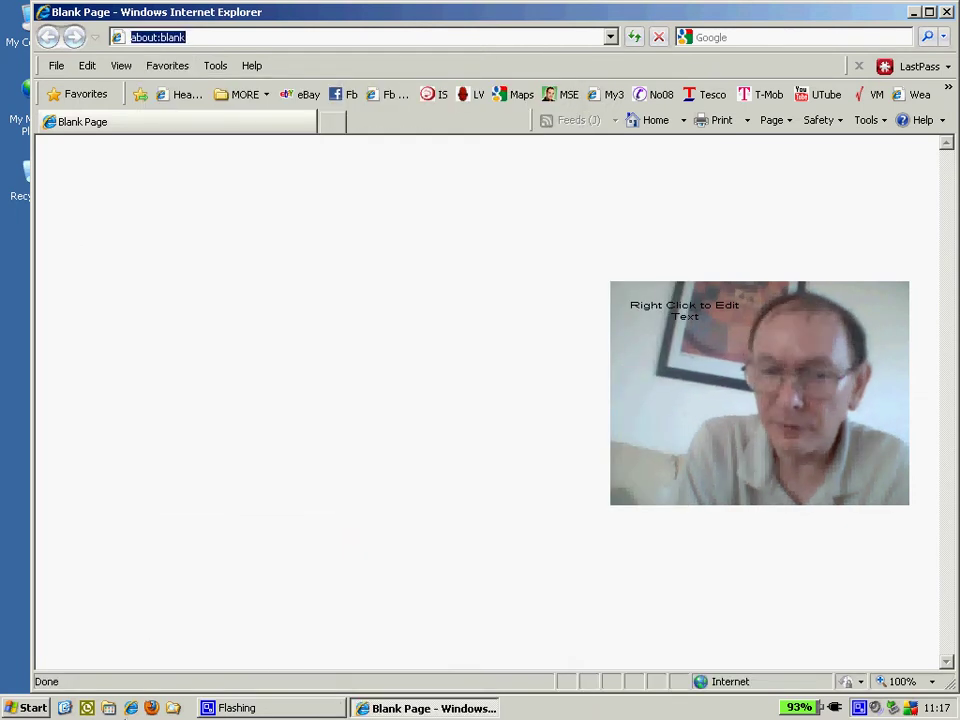
double_click(44, 17)
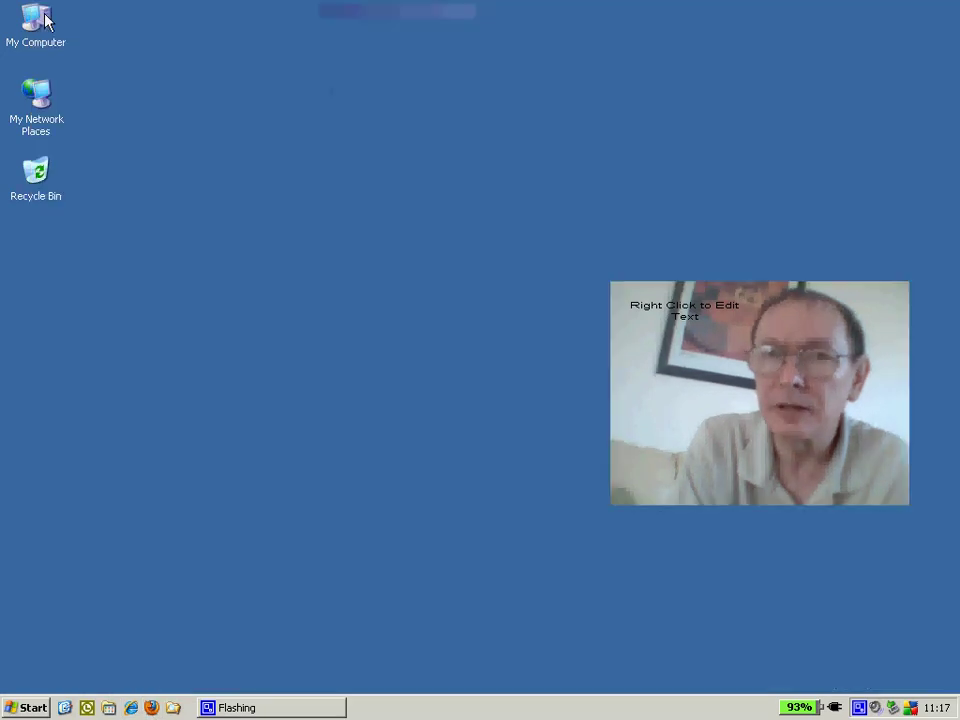
- Launch Firefox, browse and dismiss the Bookmarks menu folders, then focus the address bar
left_click(152, 707)
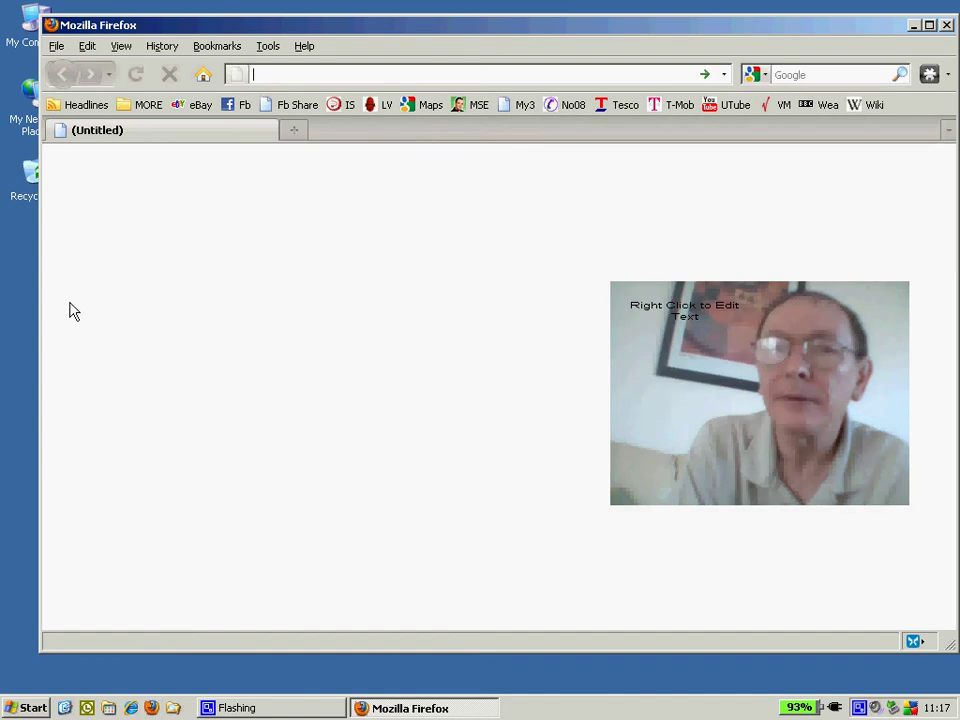
left_click(208, 50)
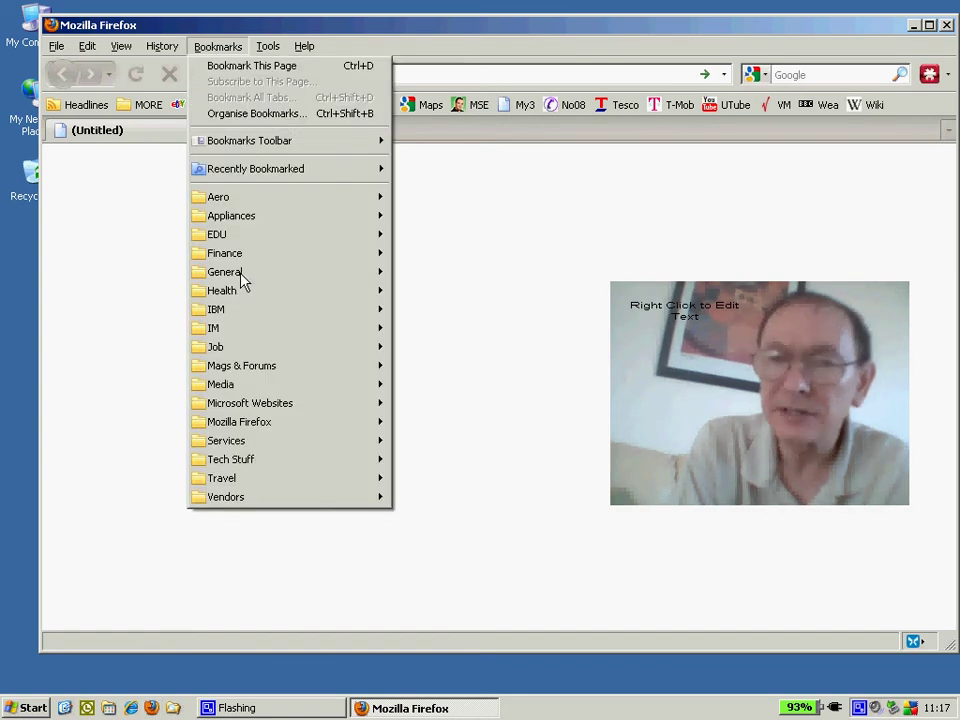
mouse_move(240, 309)
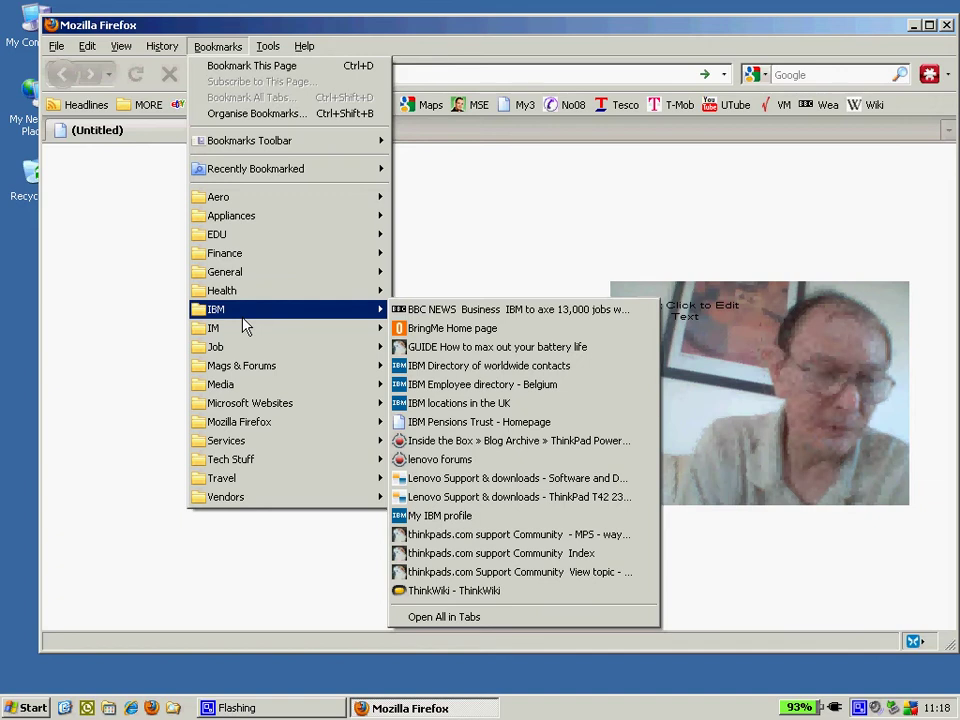
left_click(512, 258)
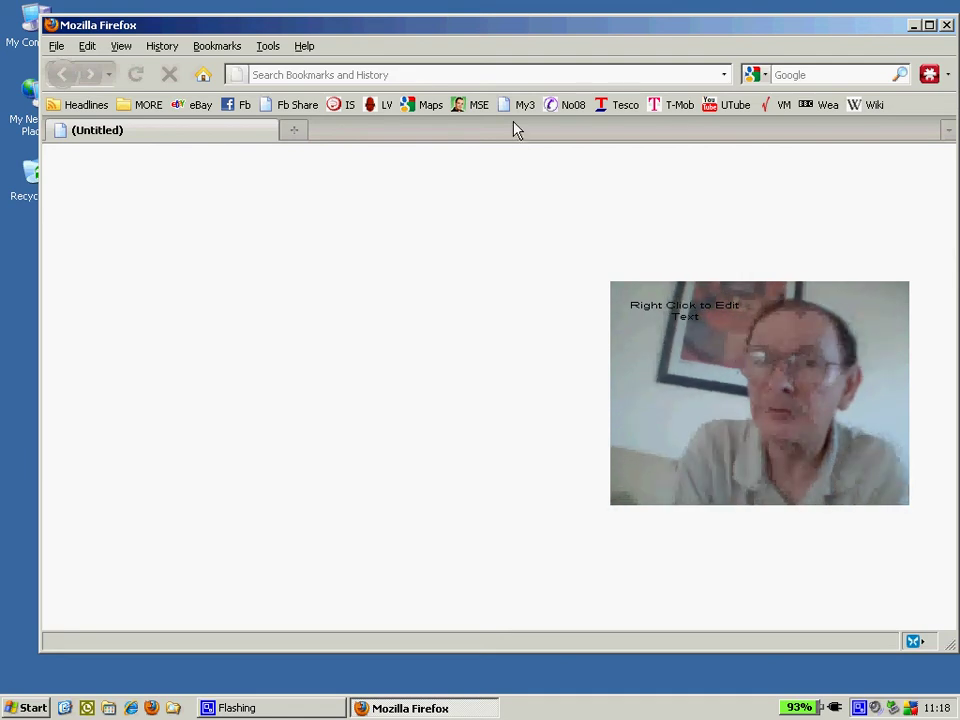
left_click(412, 77)
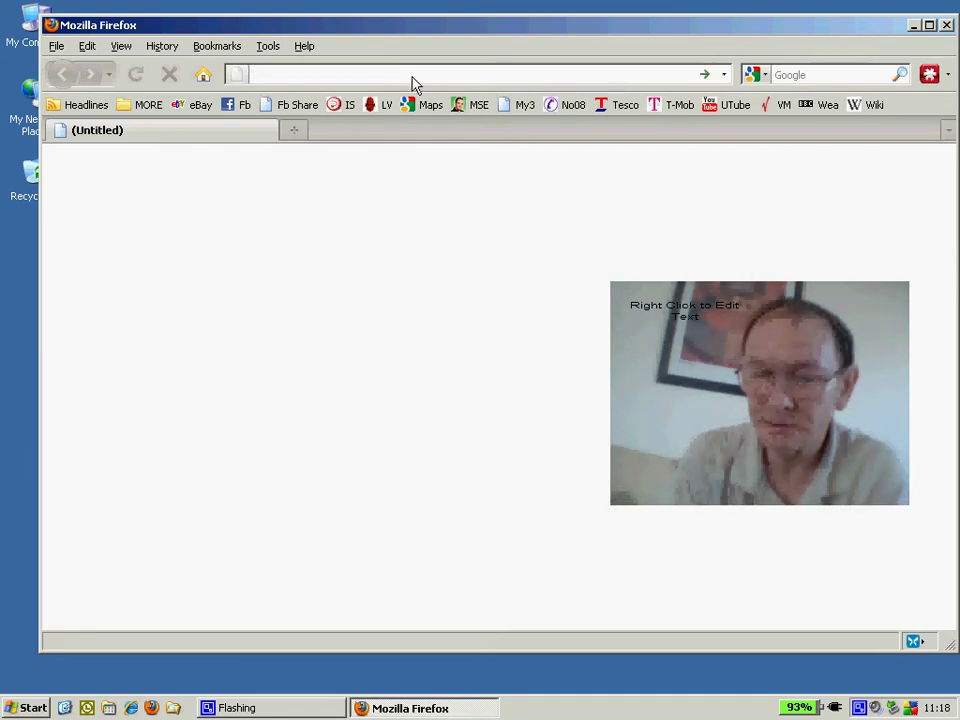
- Enter 'marks' in the address bar to load the Xmarks site
type("xm")
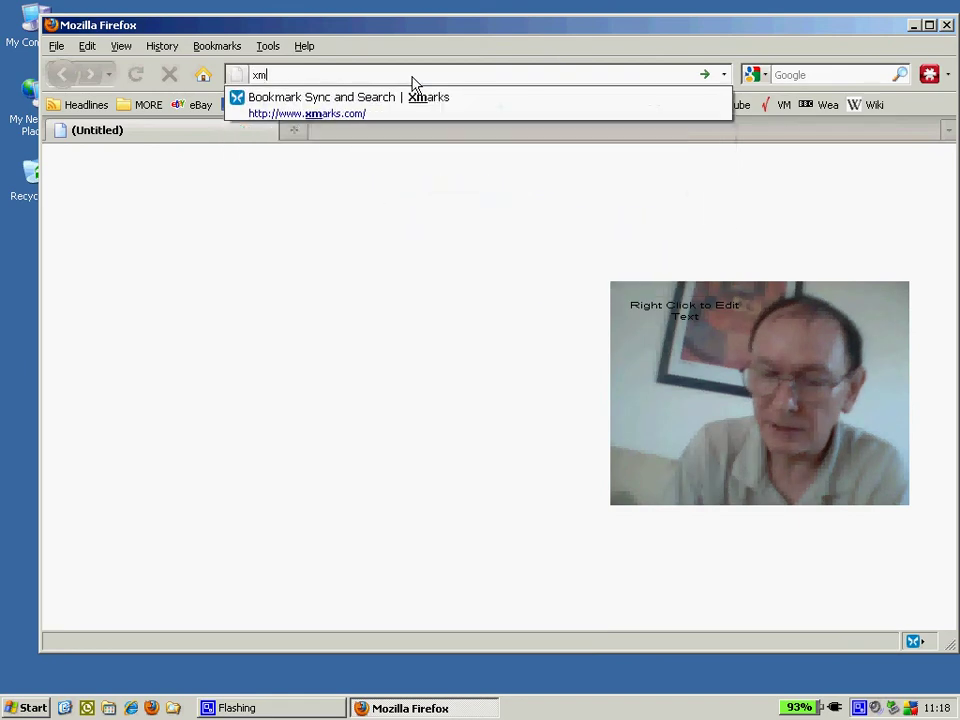
type("arks")
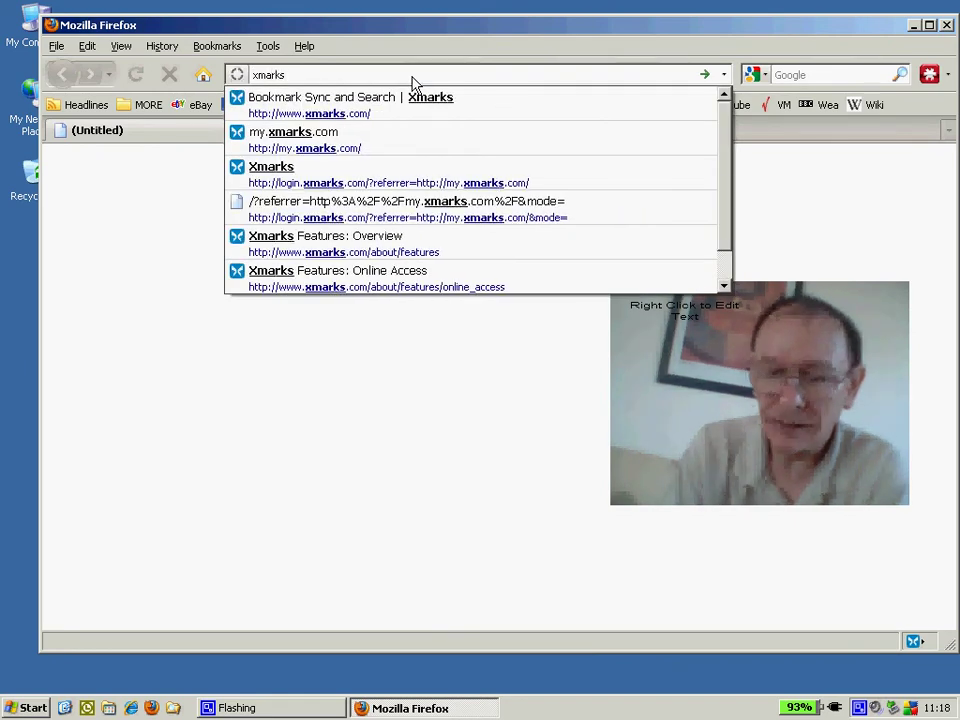
key("Return")
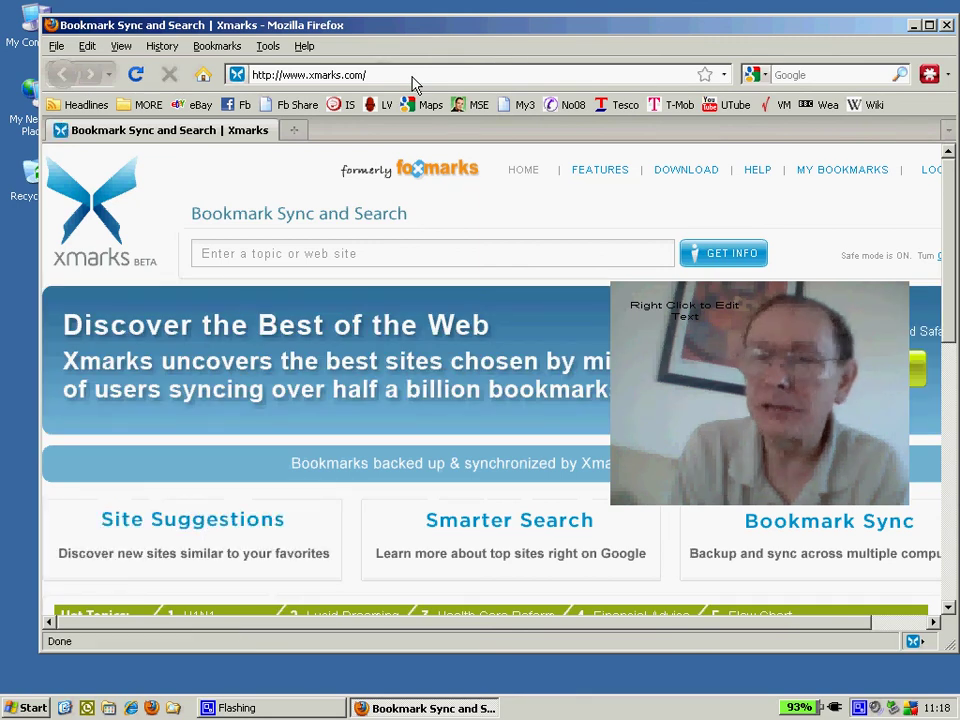
- Log in to Xmarks My Bookmarks, open the Finance folder, then return to the login page
left_click(871, 172)
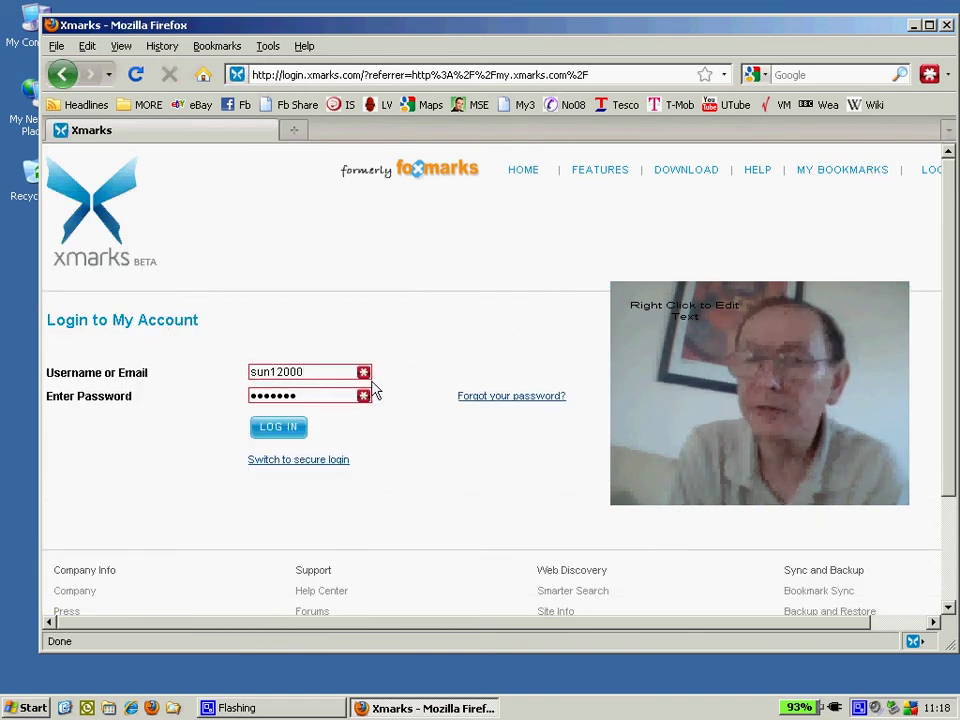
left_click(285, 428)
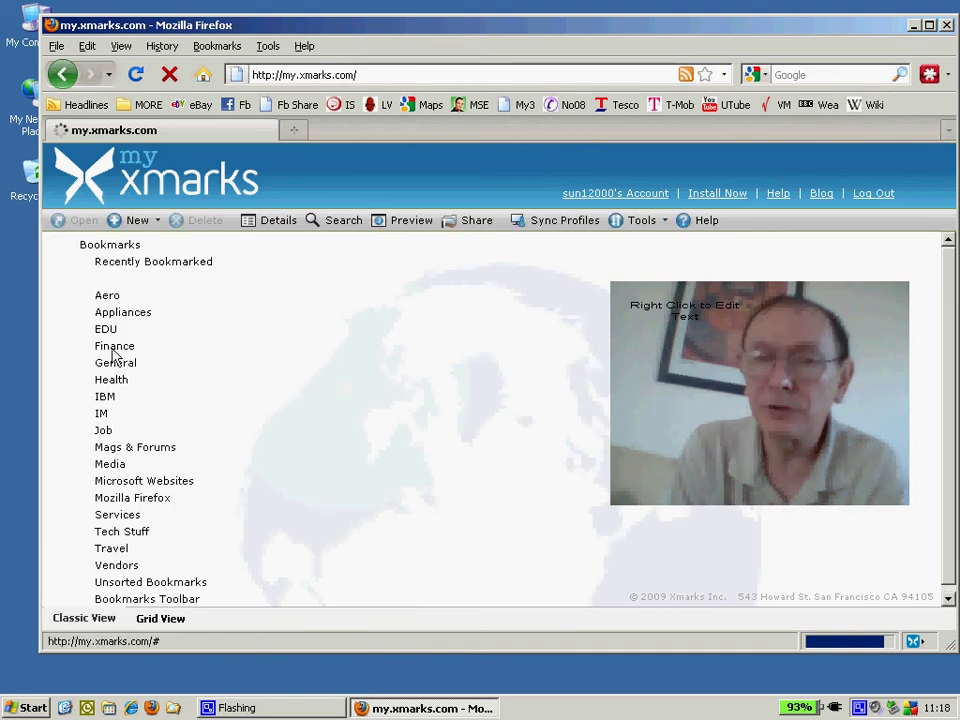
left_click(113, 347)
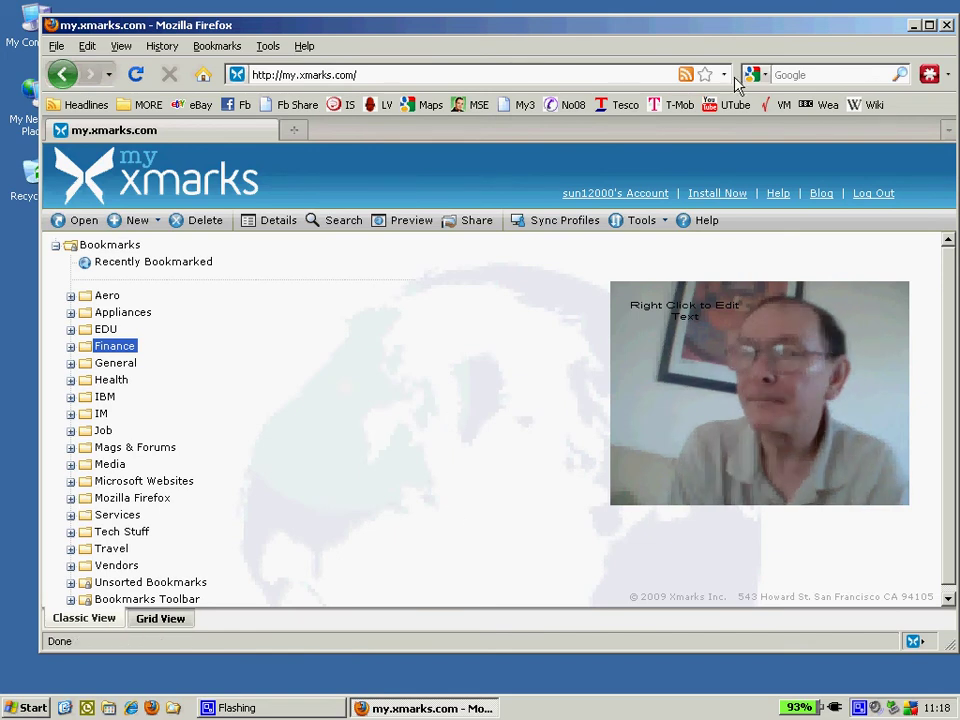
left_click(63, 74)
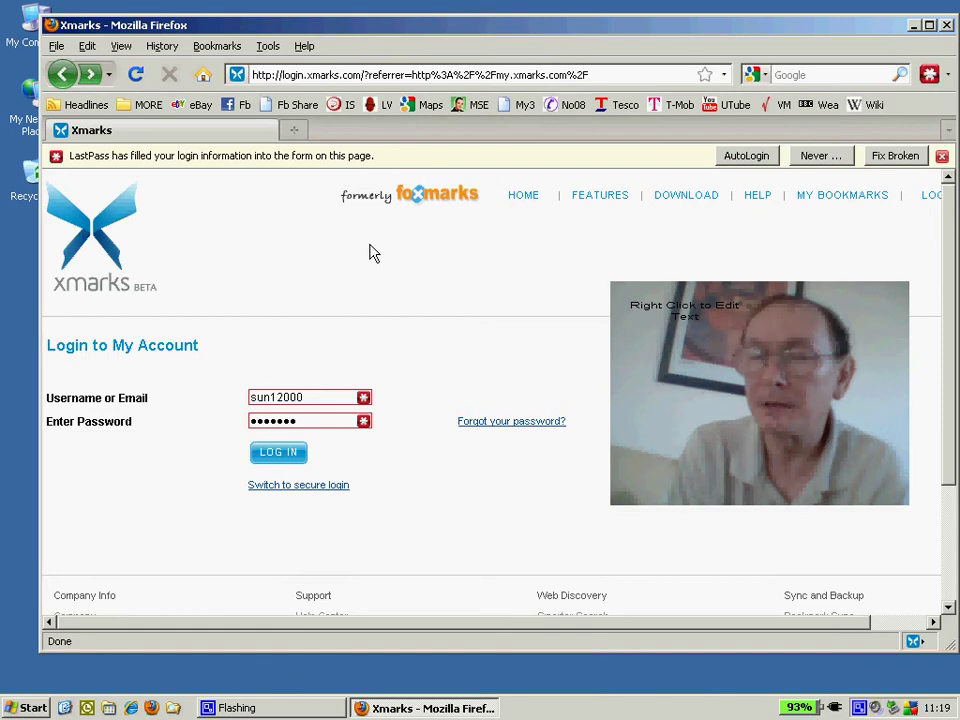
left_click(489, 75)
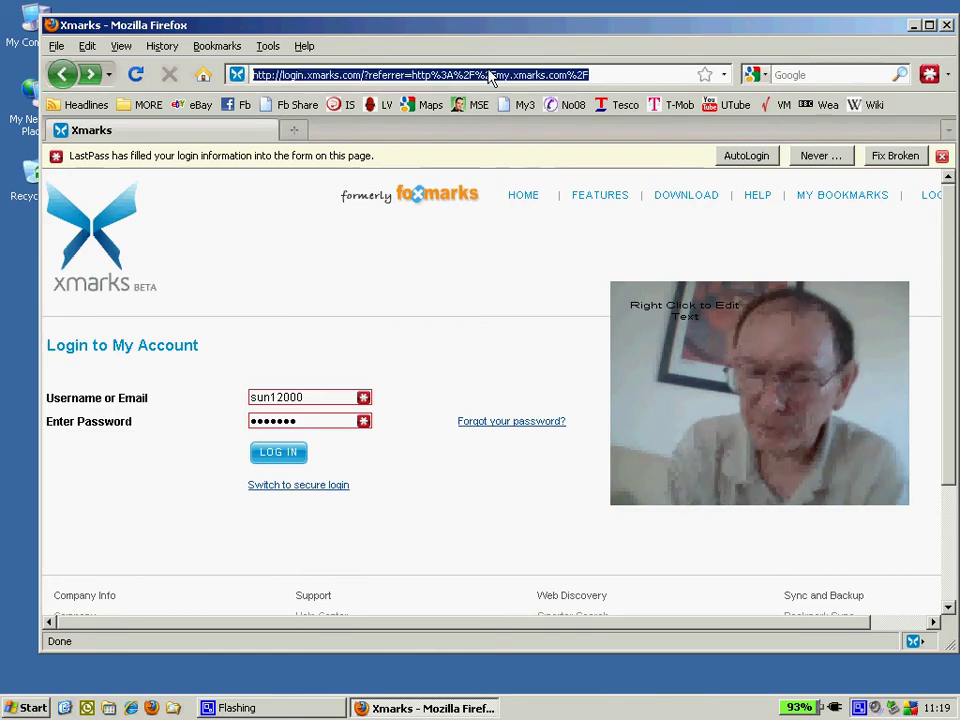
- Load the LastPass site by entering 'lastpass', then show the LastPass extension menu
type("lastp")
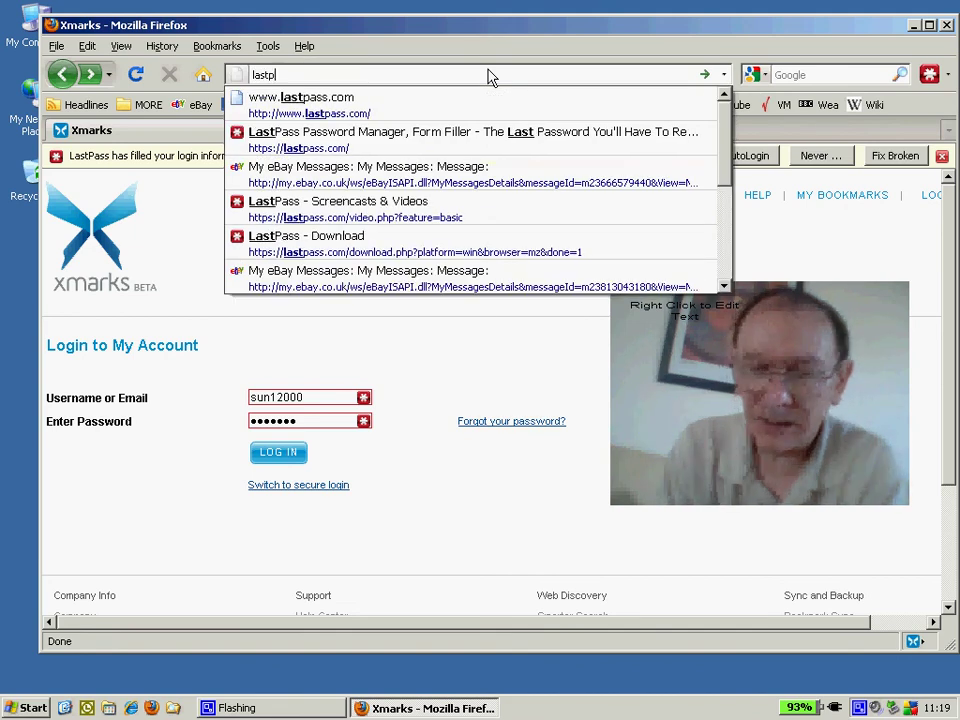
type("ass")
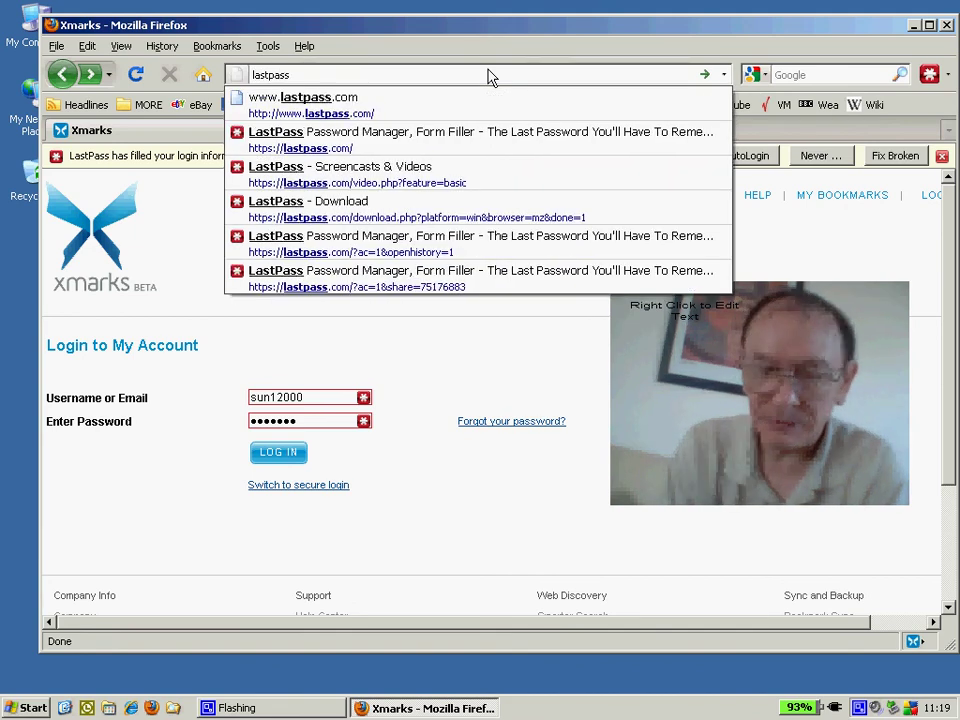
key("Return")
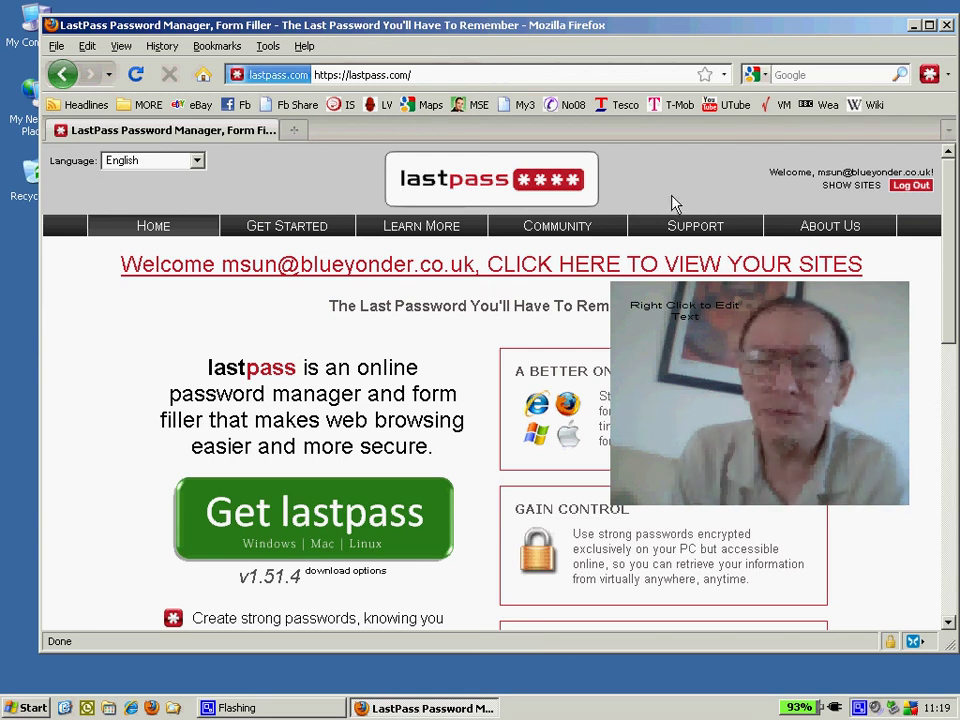
left_click(930, 76)
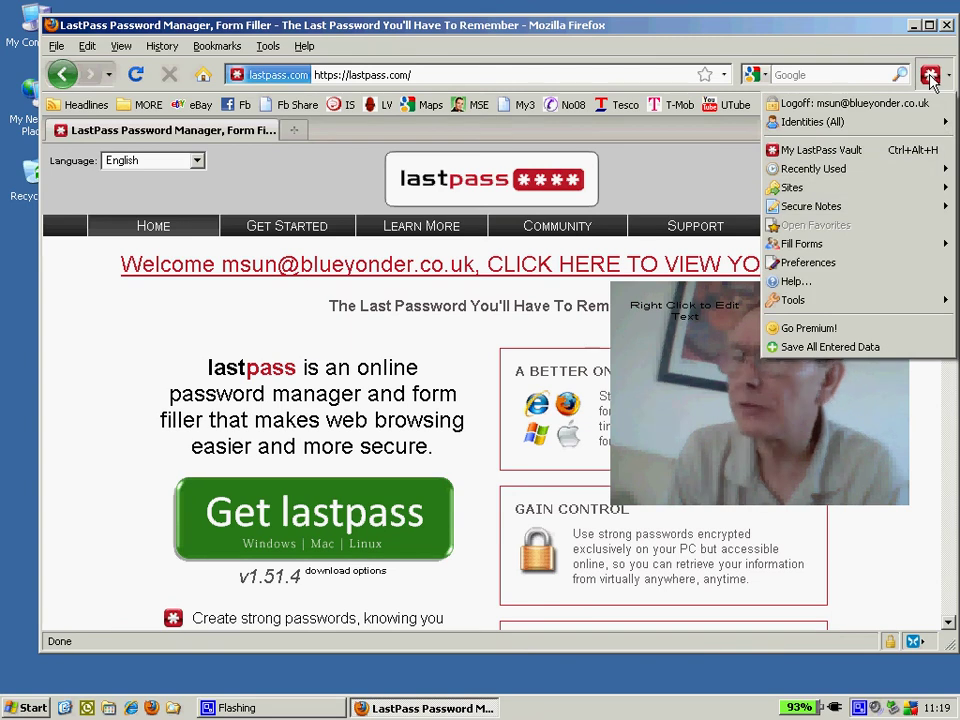
- Open My LastPass Vault of saved sites, then relaunch Internet Explorer
left_click(827, 155)
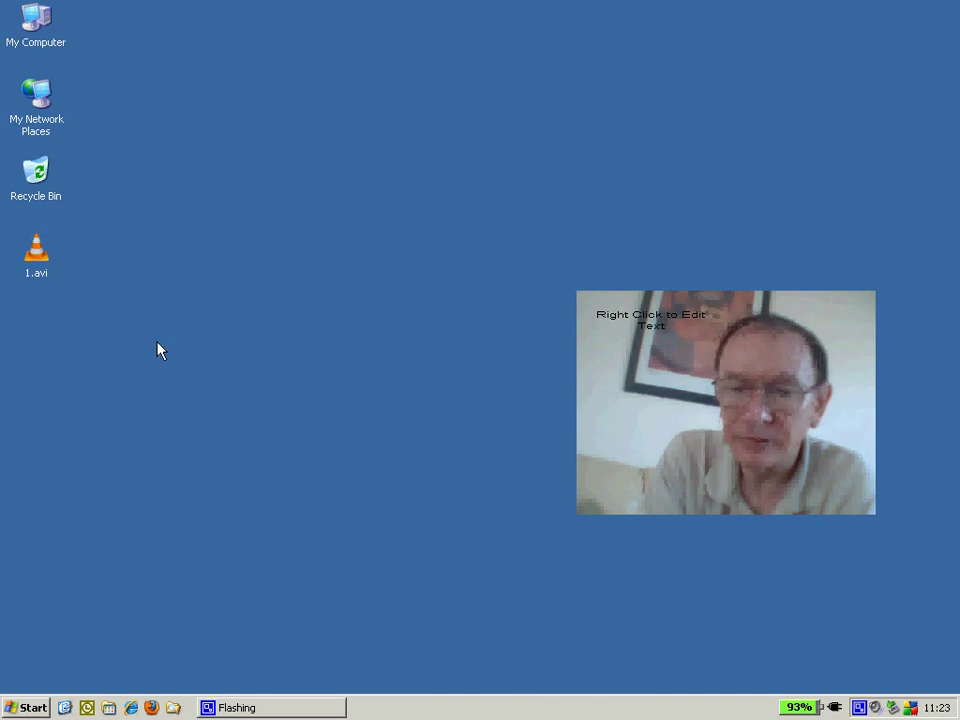
left_click(131, 708)
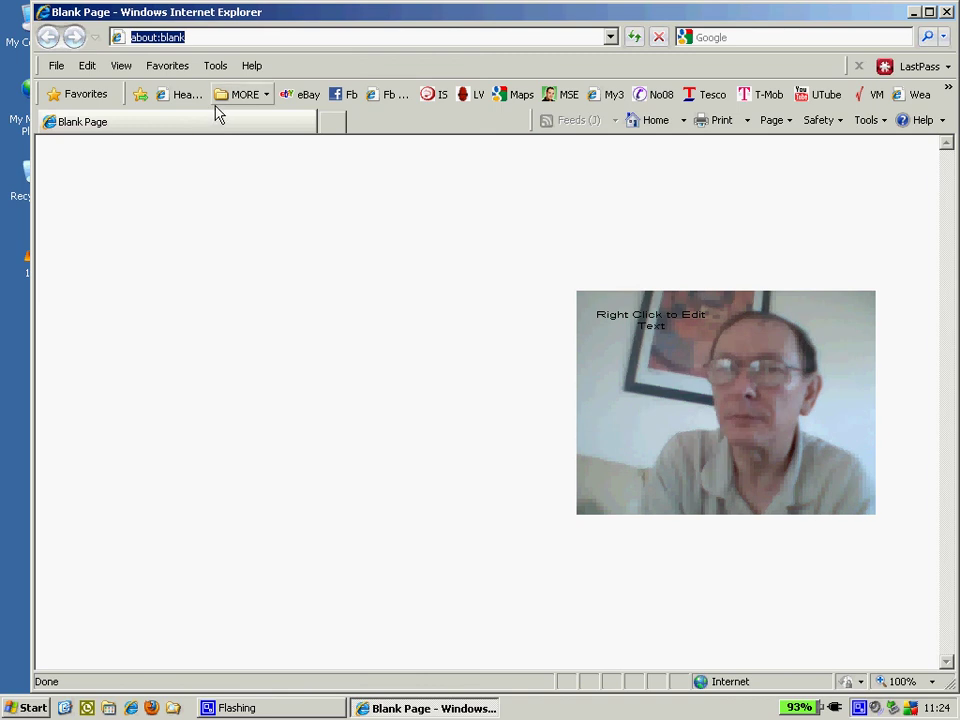
- Open Internet Options from the Tools menu, go to Advanced, and start Reset
left_click(214, 68)
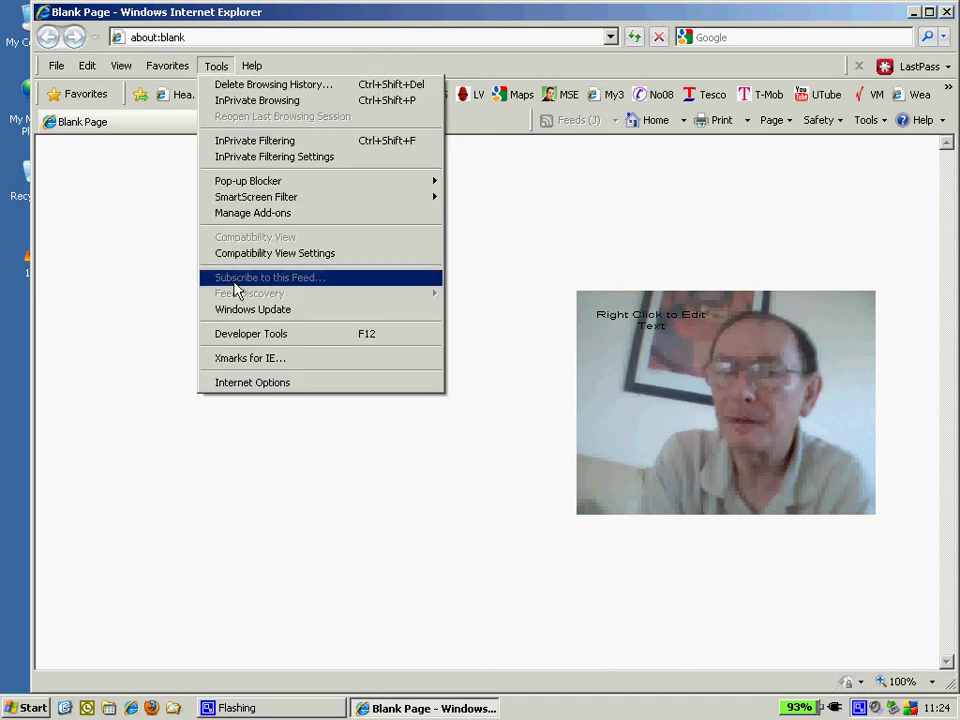
left_click(240, 383)
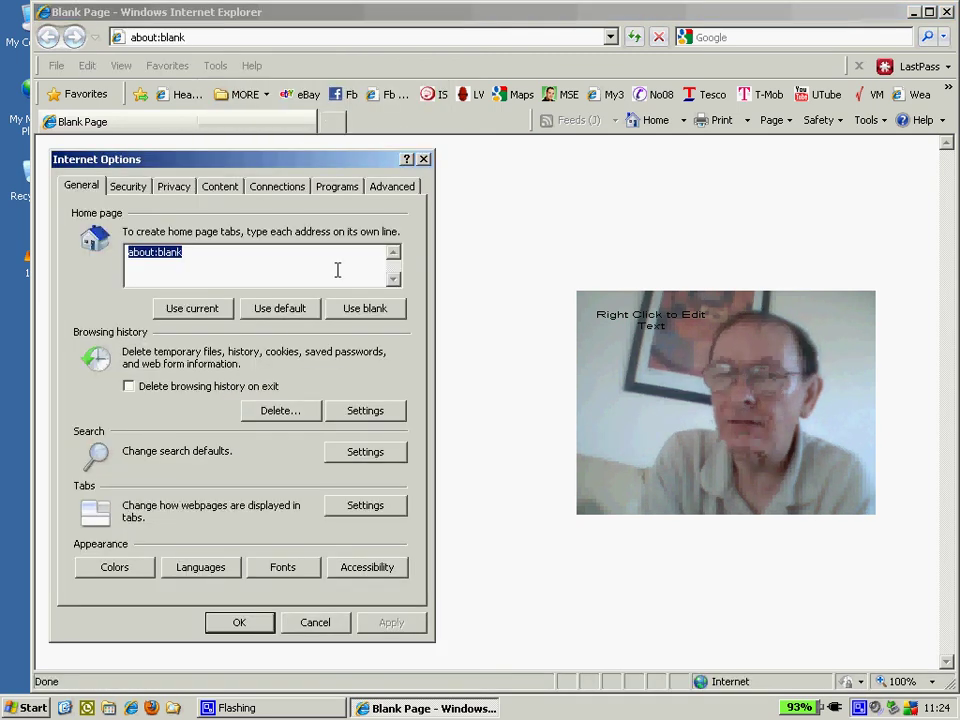
left_click(391, 192)
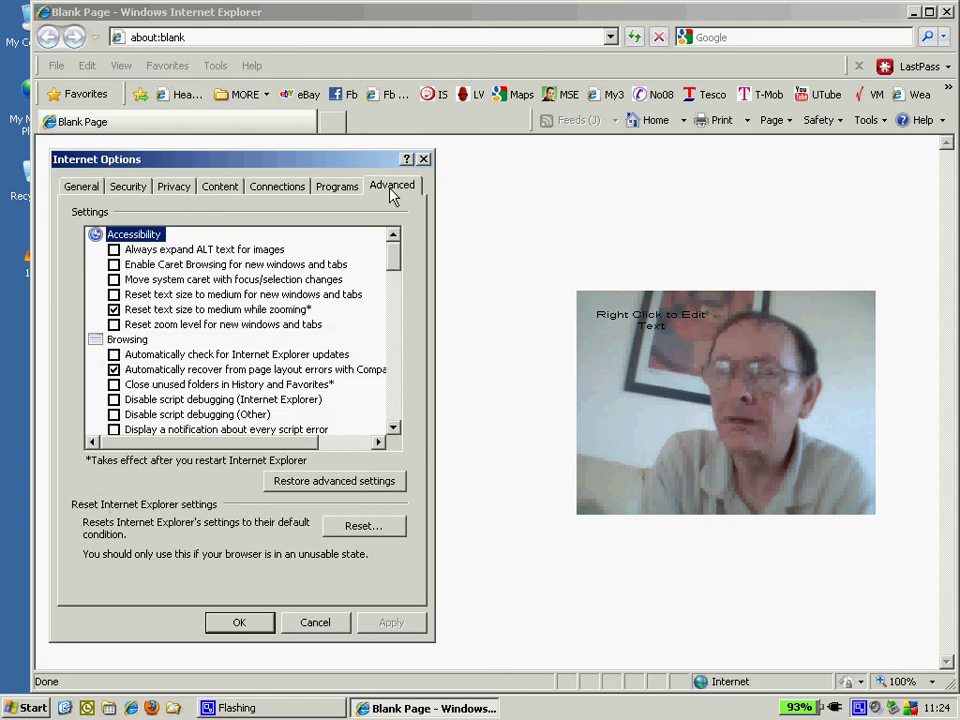
left_click(360, 527)
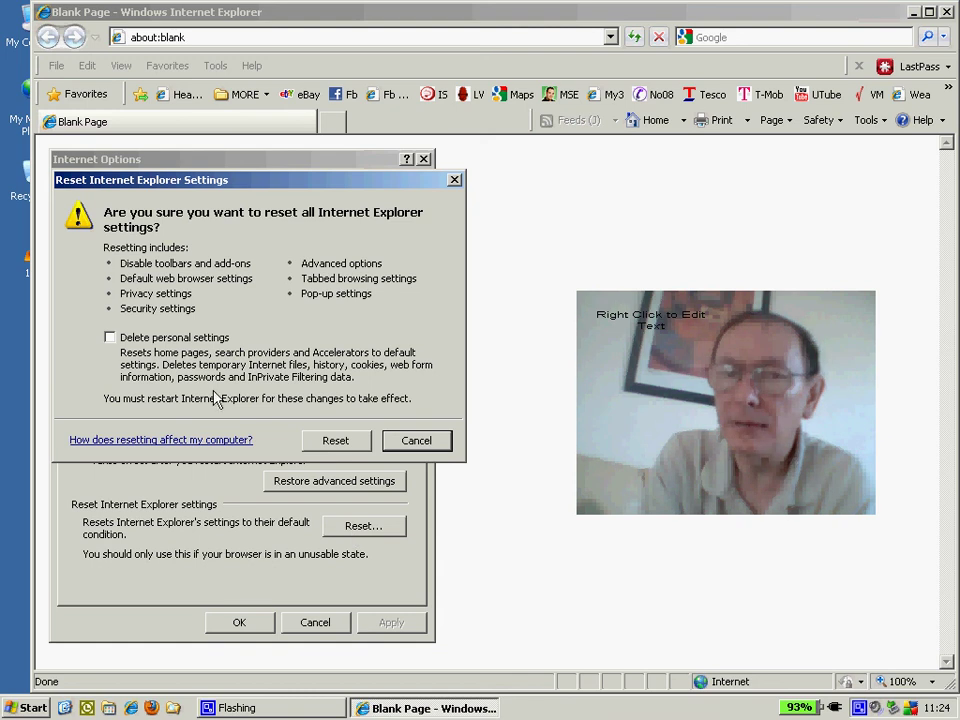
- Tick the Delete personal settings option in the Reset Internet Explorer Settings dialog
left_click(110, 338)
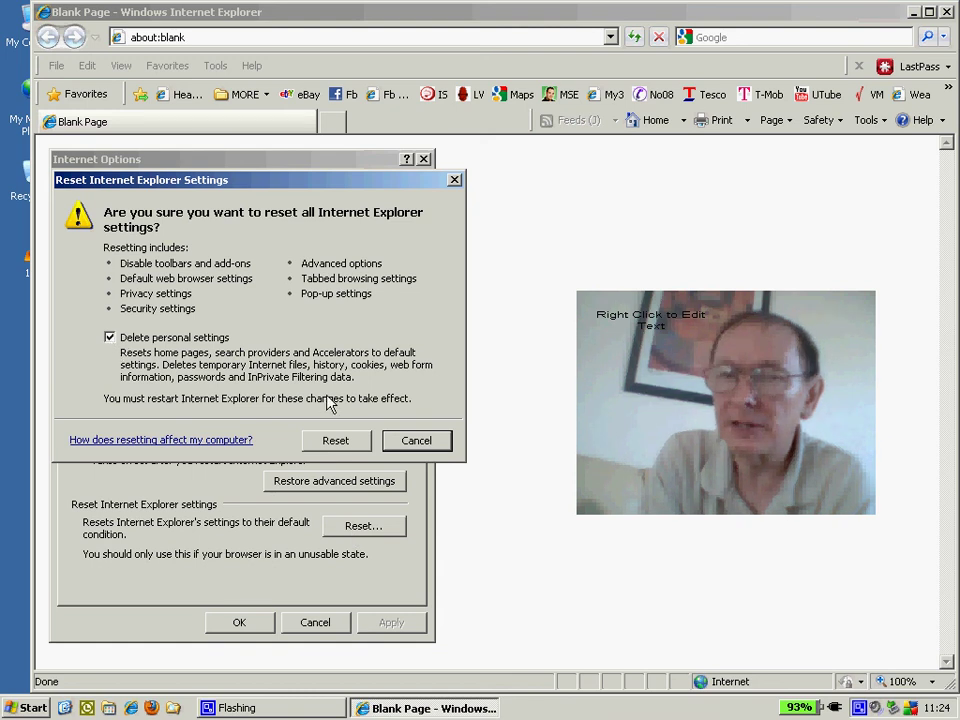